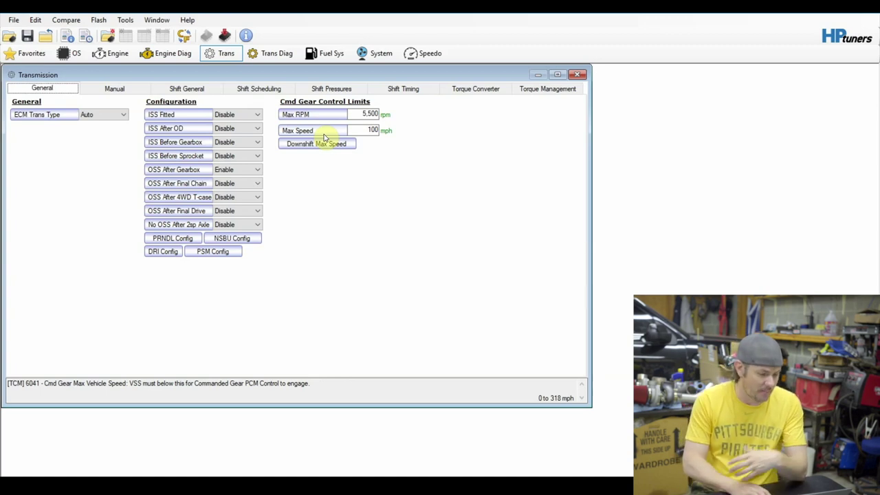
Bring up Shift General showing gear ratios 3.06, 1.63, 1.00, 0.70 and reverse 2.29
left_click(126, 88)
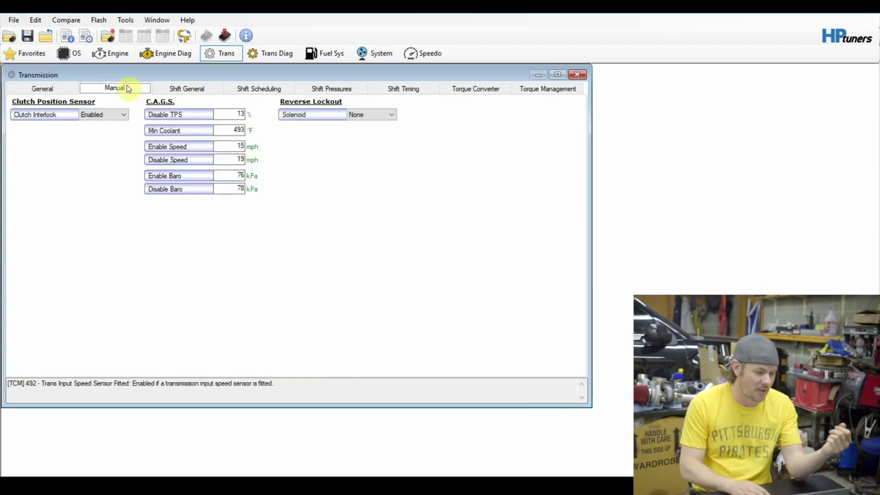
left_click(200, 89)
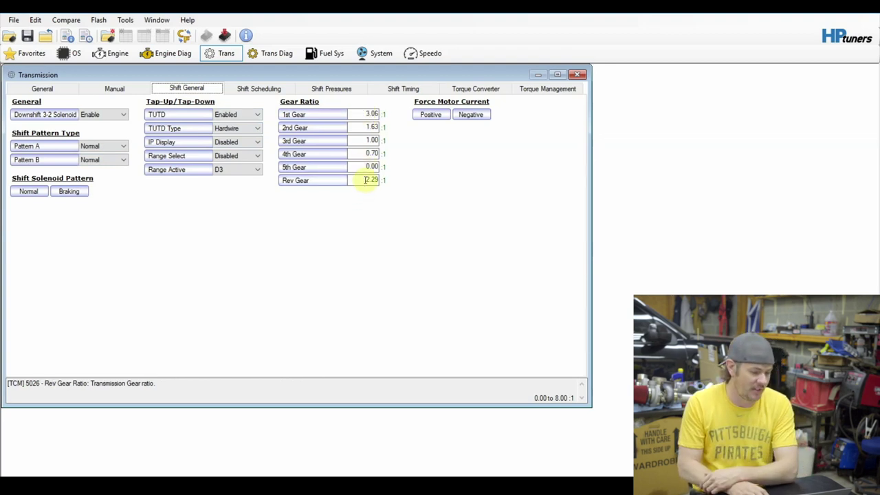
Review the 100% throttle column of the Part Throttle Normal shift speed table
left_click(257, 91)
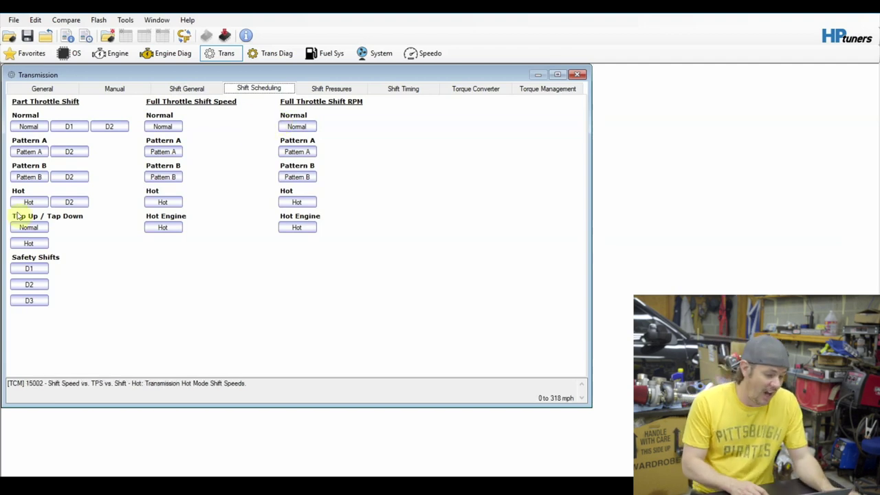
left_click(31, 127)
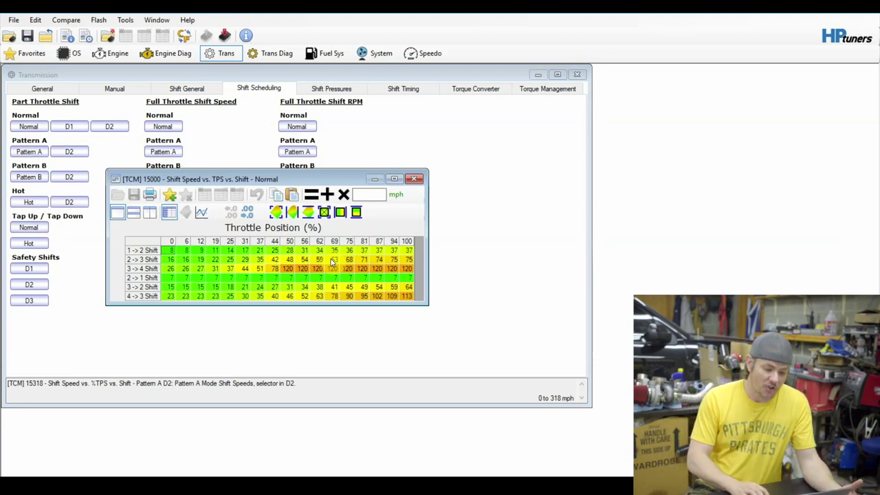
left_click_drag(407, 259, 411, 296)
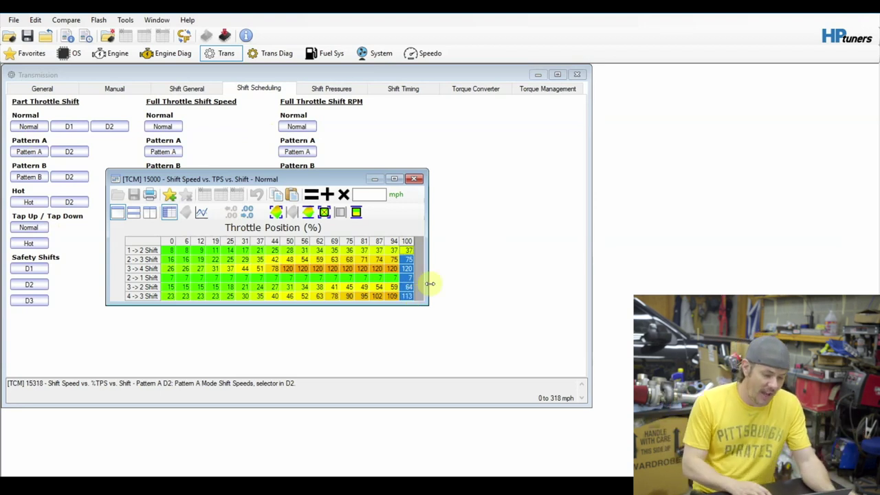
left_click(421, 180)
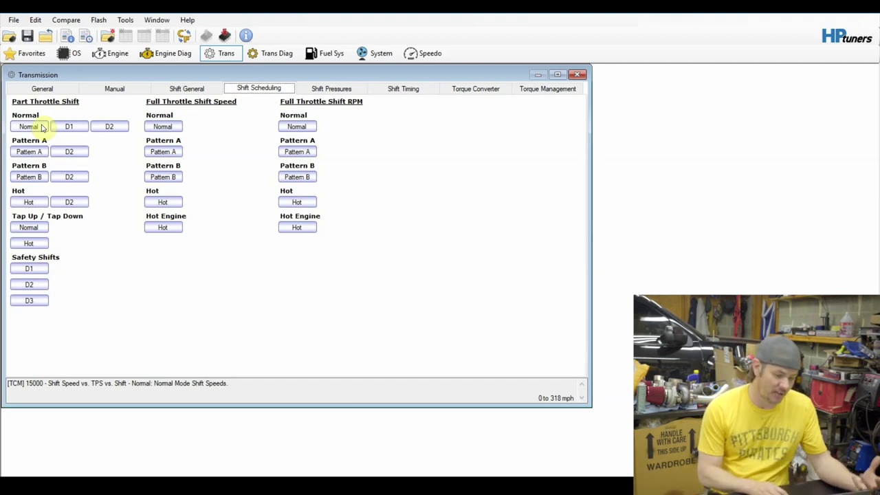
Check the WOT Shift Speed and WOT Shift RPM tables, then go to the Shift Pressures page
left_click(163, 128)
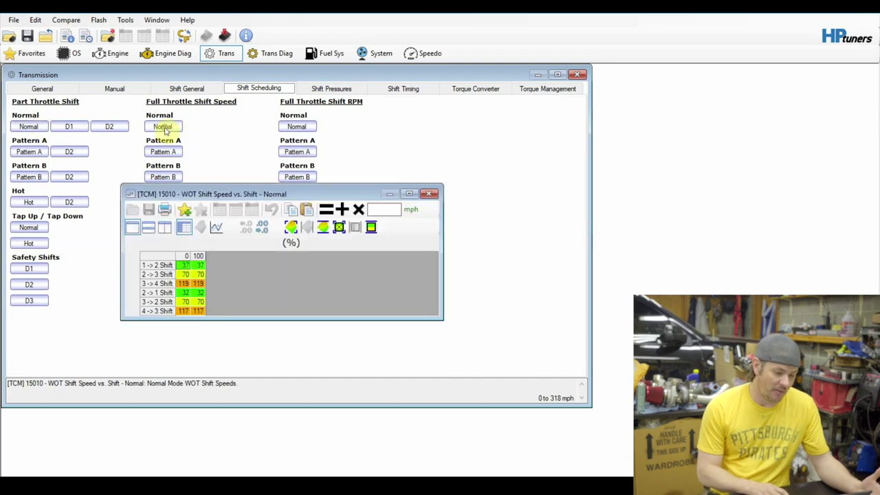
left_click(432, 195)
left_click(296, 127)
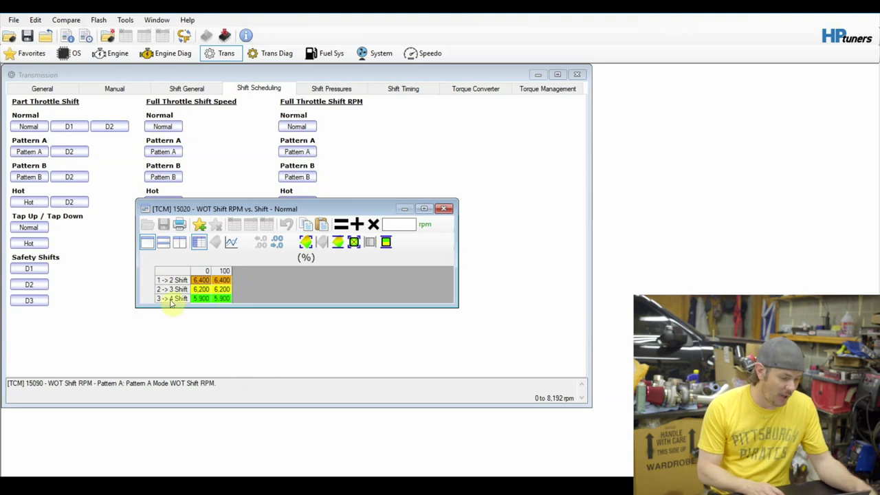
left_click(444, 210)
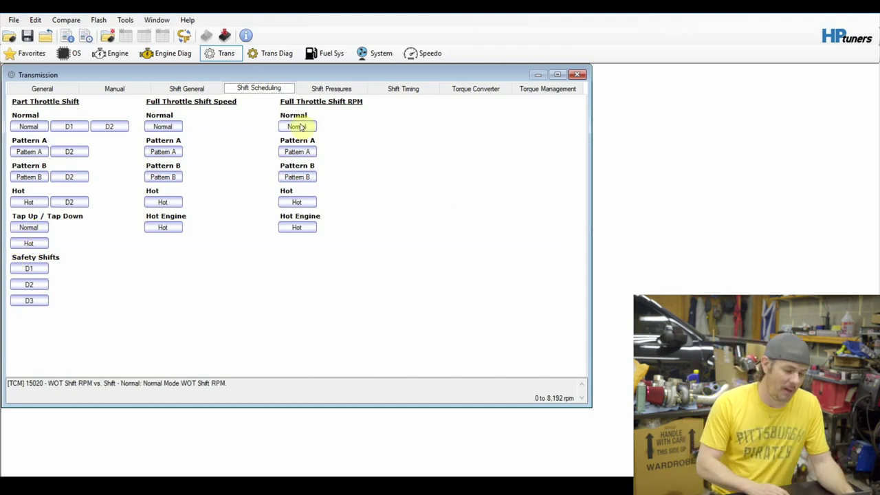
left_click(330, 90)
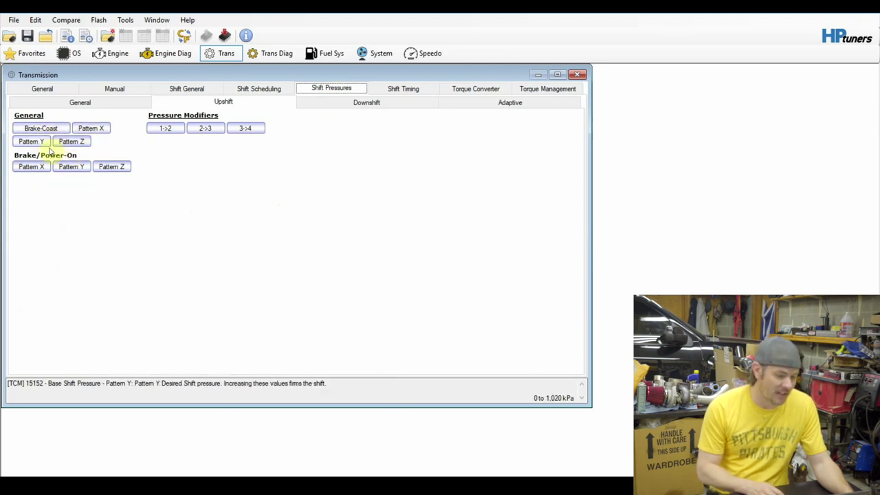
Assign pressure Pattern Y to Pattern A shifts, then return to the Upshift pressure tables
left_click(99, 104)
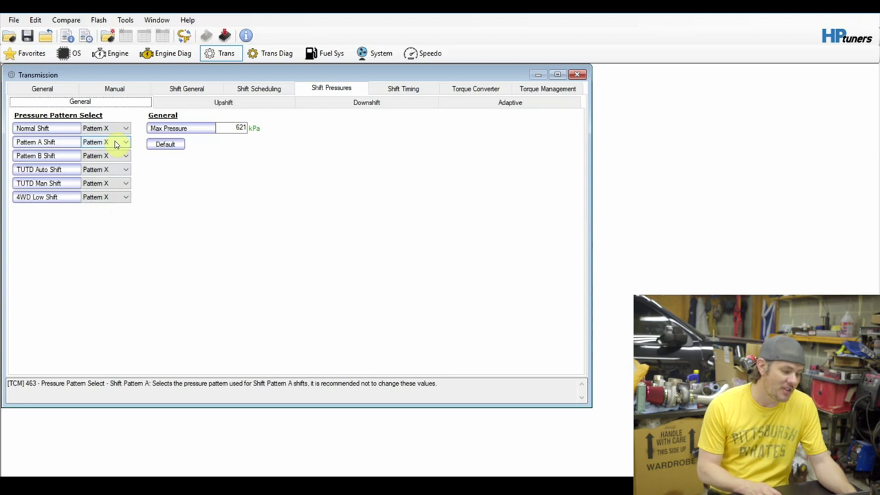
left_click(20, 129)
left_click(54, 142)
left_click(104, 142)
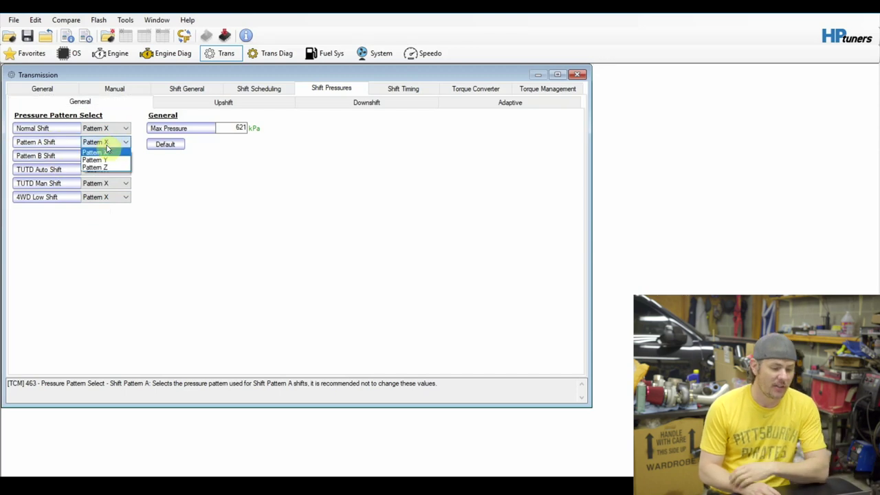
left_click(106, 160)
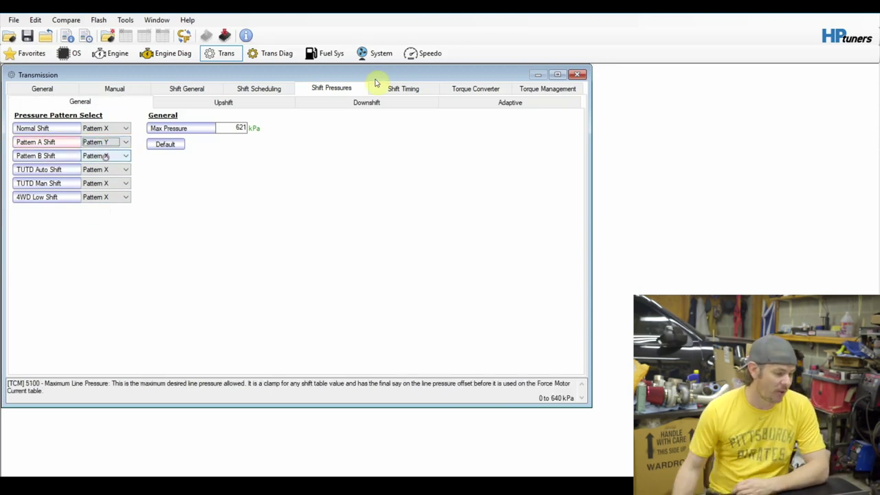
left_click(258, 106)
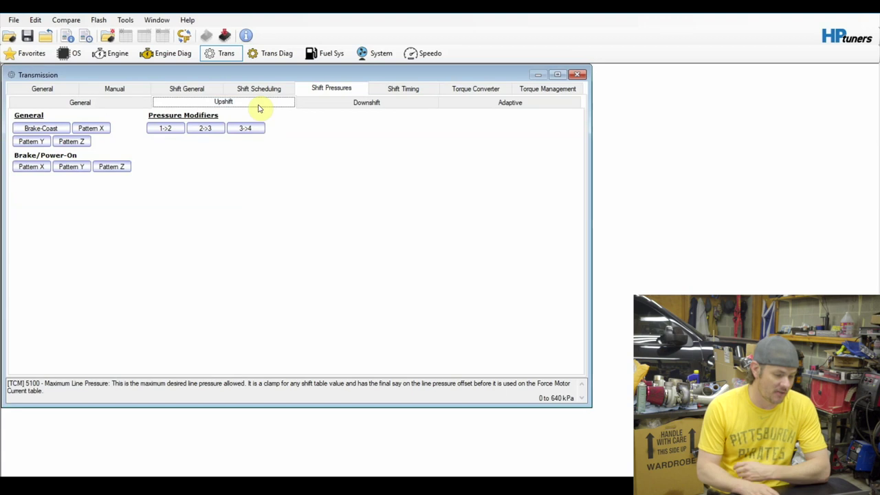
Multiply the 1->2 row of Base Shift Pressure Pattern X by 1.10, undoing an accidental second multiply
left_click(104, 129)
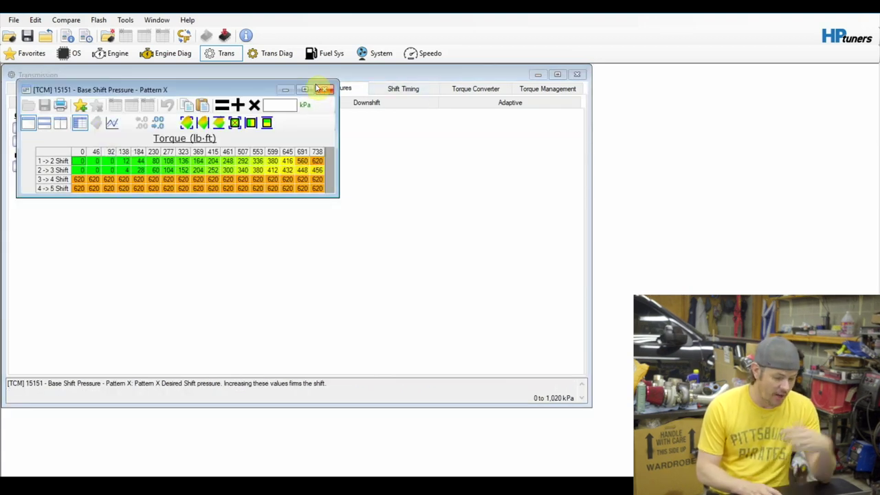
left_click(323, 90)
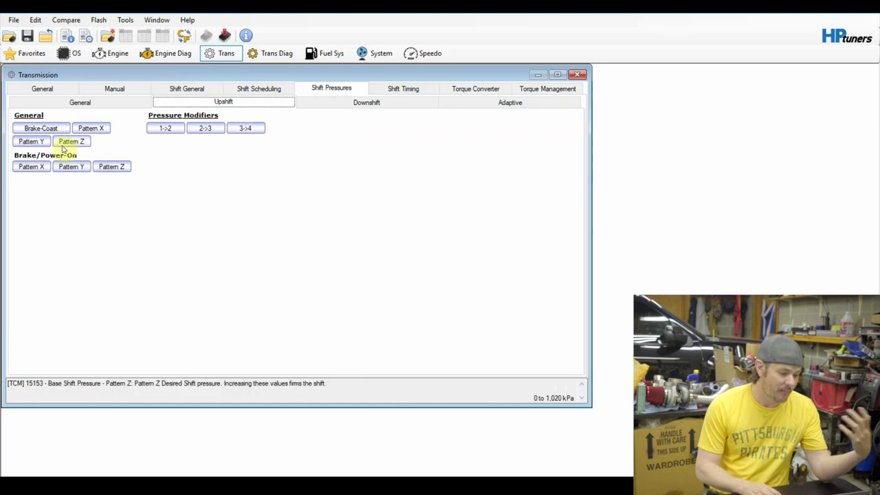
left_click(94, 132)
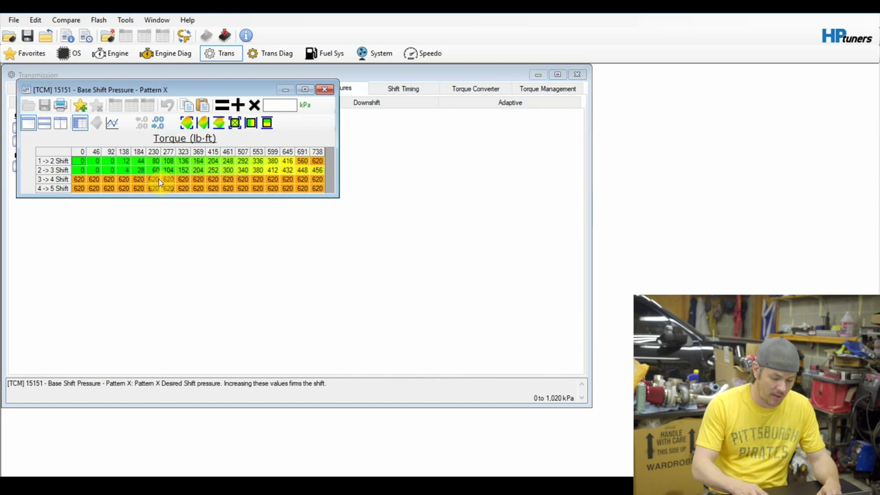
left_click(51, 162)
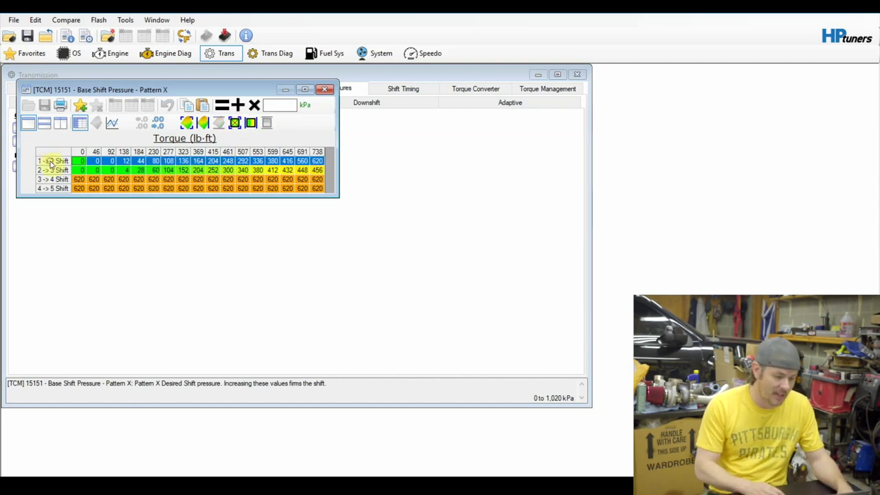
left_click(275, 109)
type("1.10")
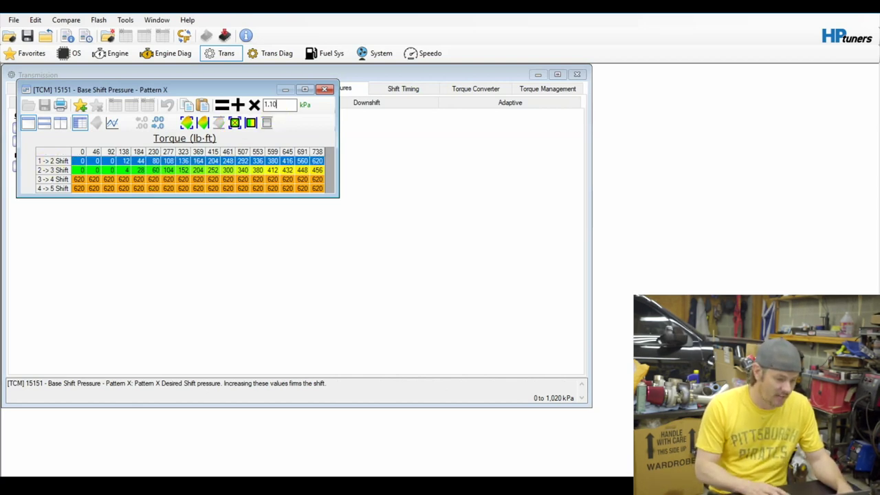
left_click(254, 106)
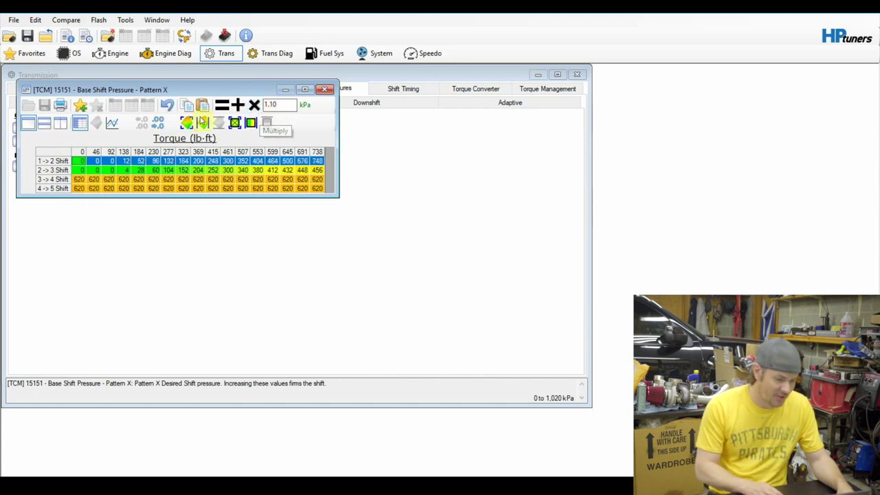
left_click(254, 105)
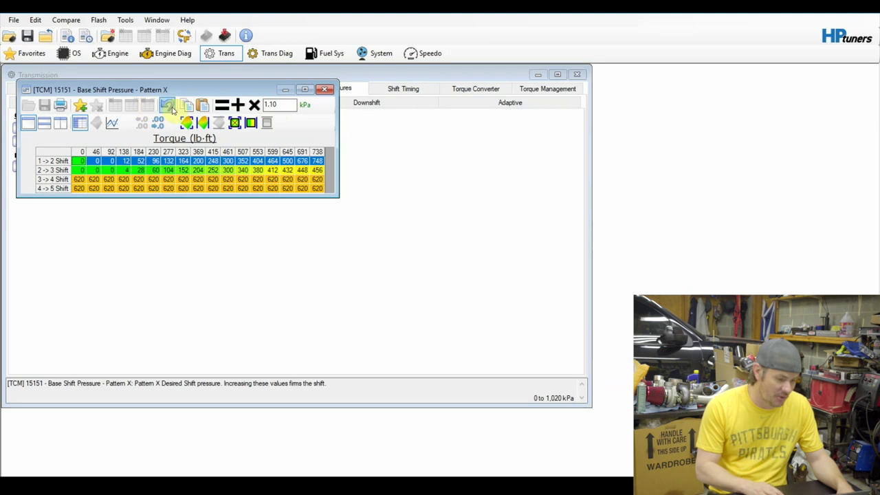
left_click(170, 106)
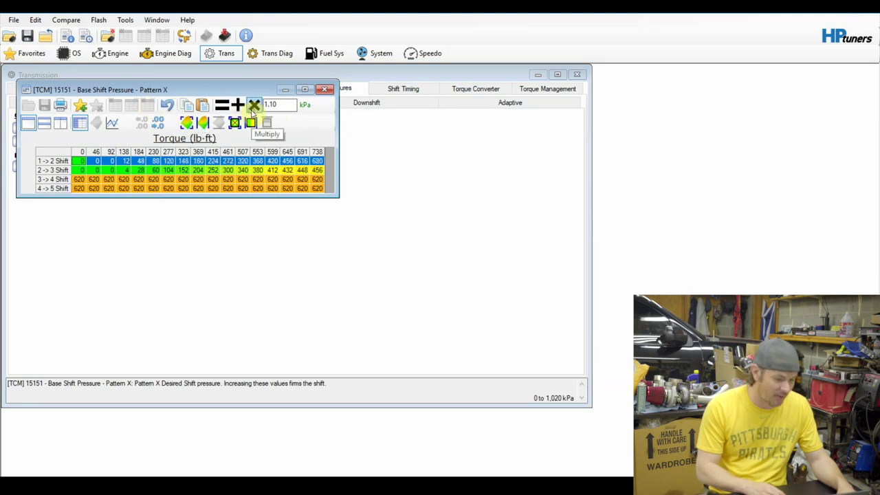
Multiply the 2->3 row of Base Shift Pressure Pattern X by 1.10
left_click(61, 169)
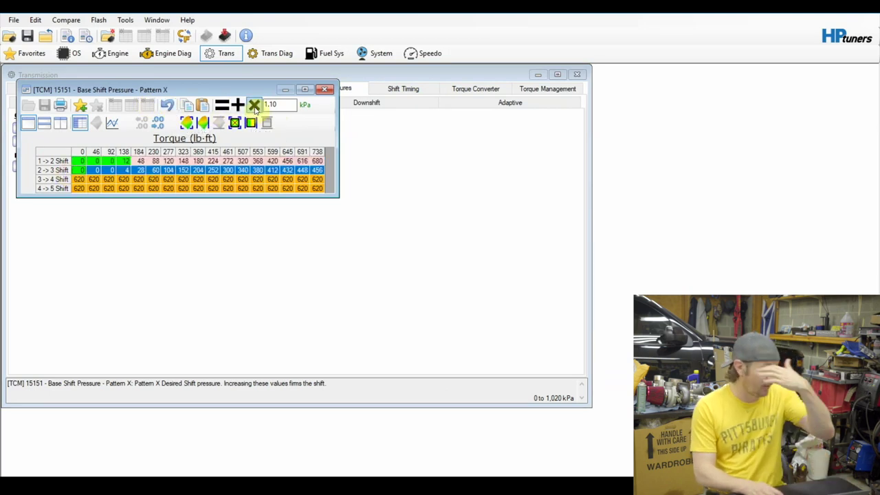
left_click(254, 105)
left_click(138, 179)
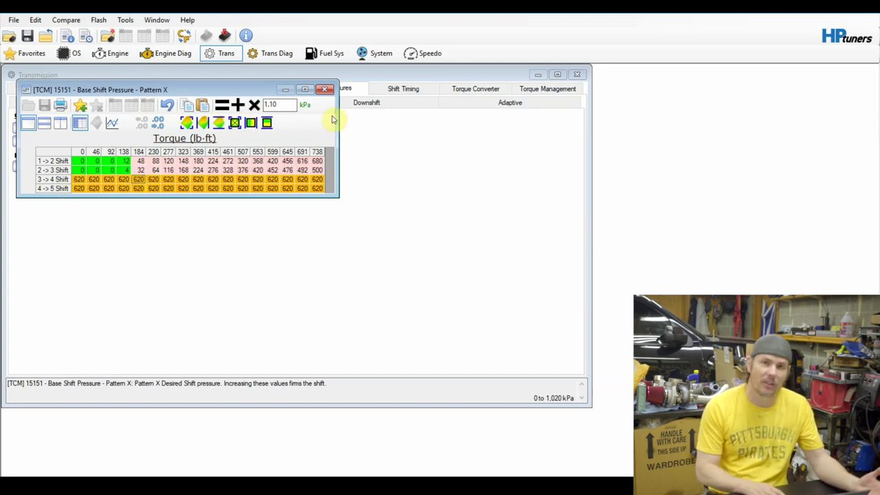
Open the 1->2 Upshift Pressure Modifier table, check its torque axis, and select the 738 lb-ft row
left_click(324, 90)
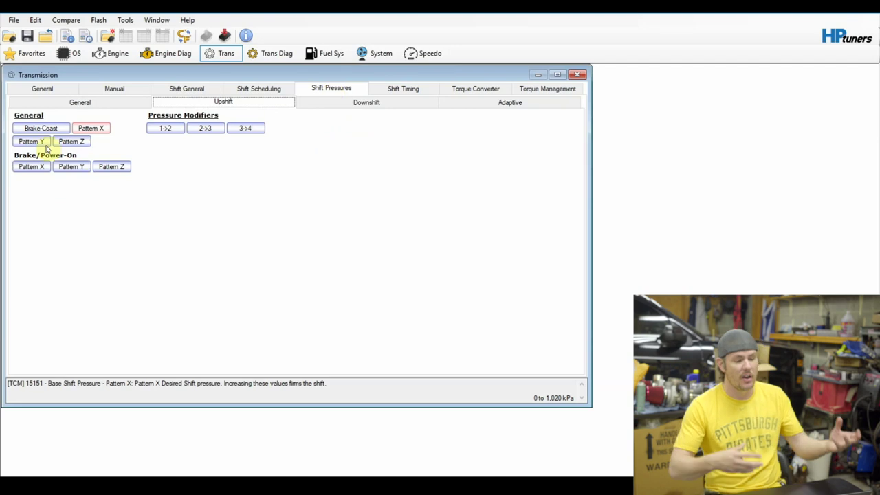
left_click(166, 128)
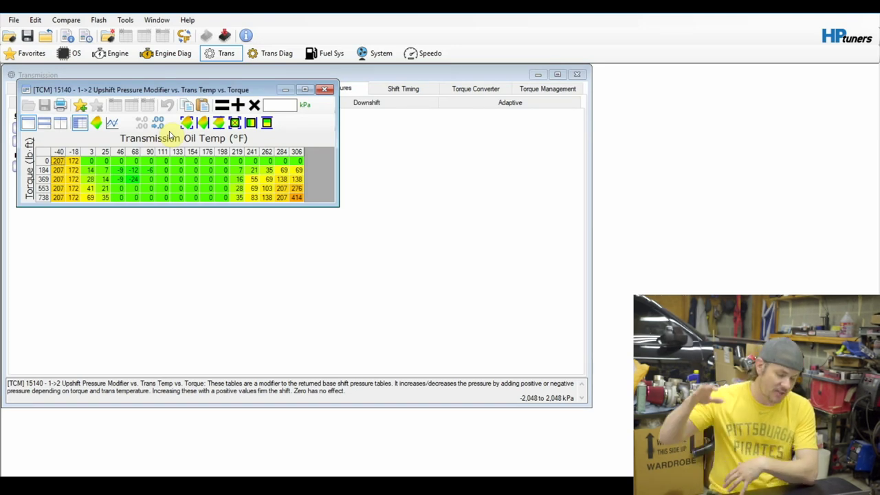
left_click(324, 90)
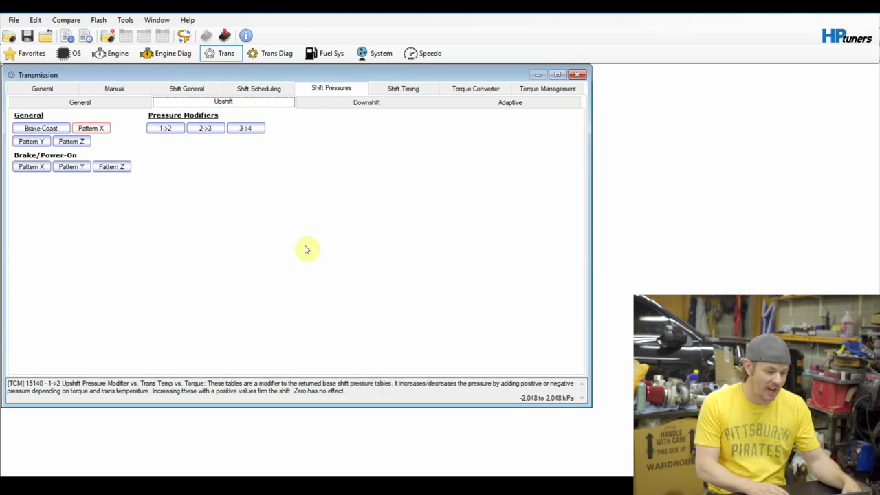
left_click(173, 128)
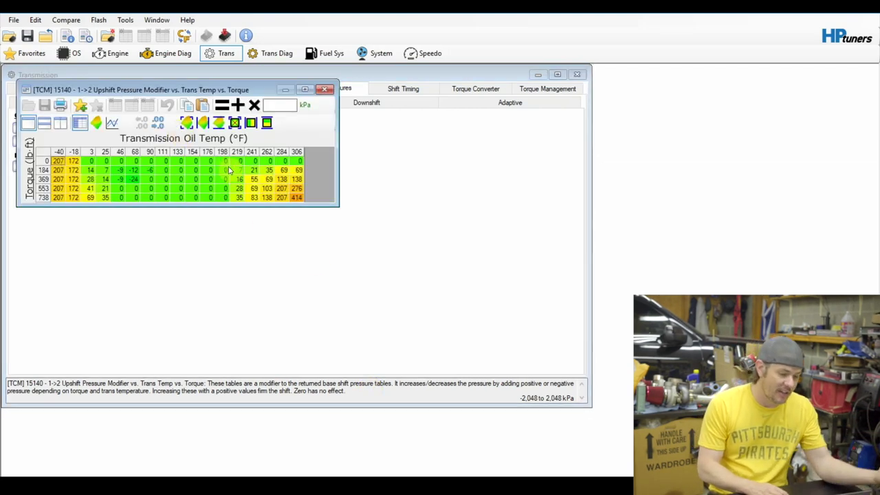
double_click(29, 192)
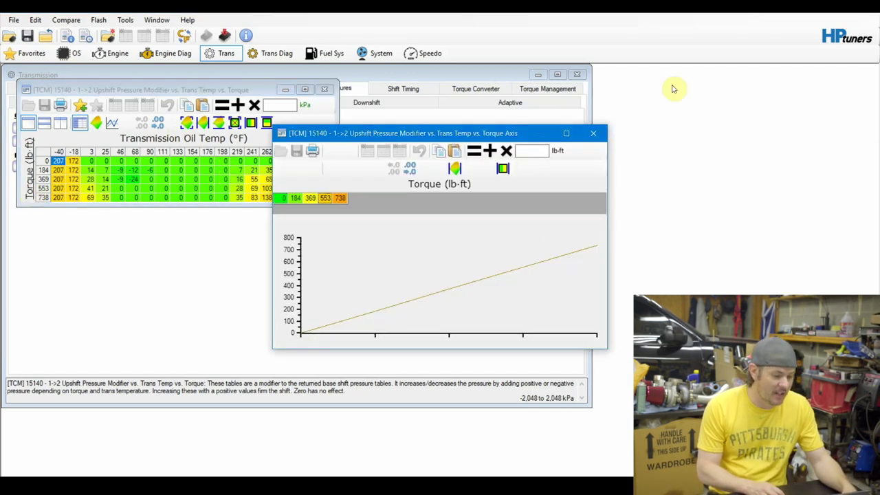
left_click(593, 133)
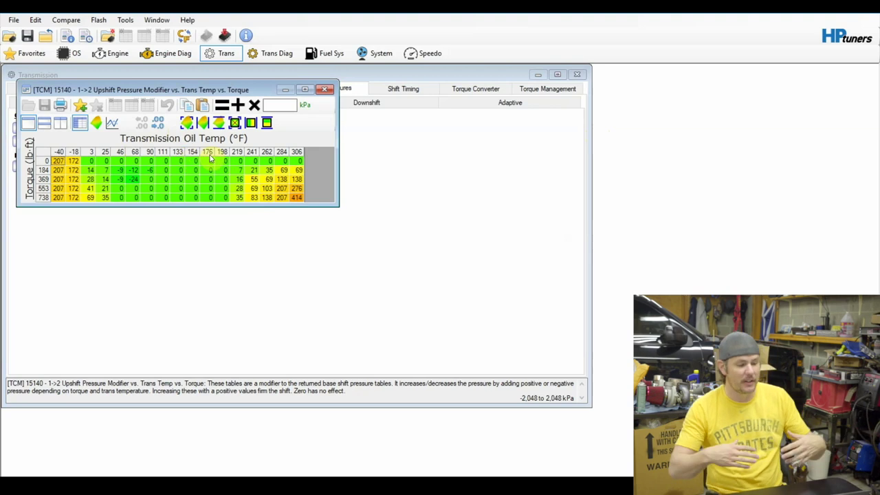
left_click_drag(225, 197, 123, 200)
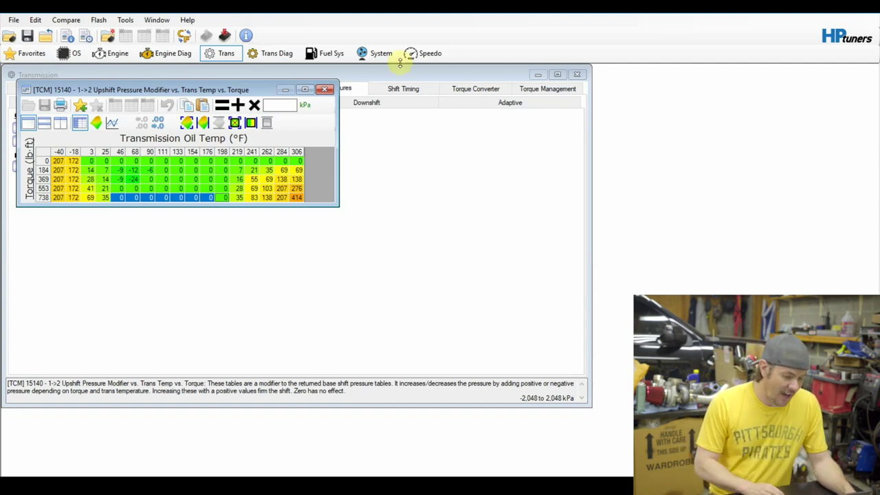
Switch to the Downshift pressure page and look over the base Downshift pressure table
left_click(329, 89)
left_click(358, 101)
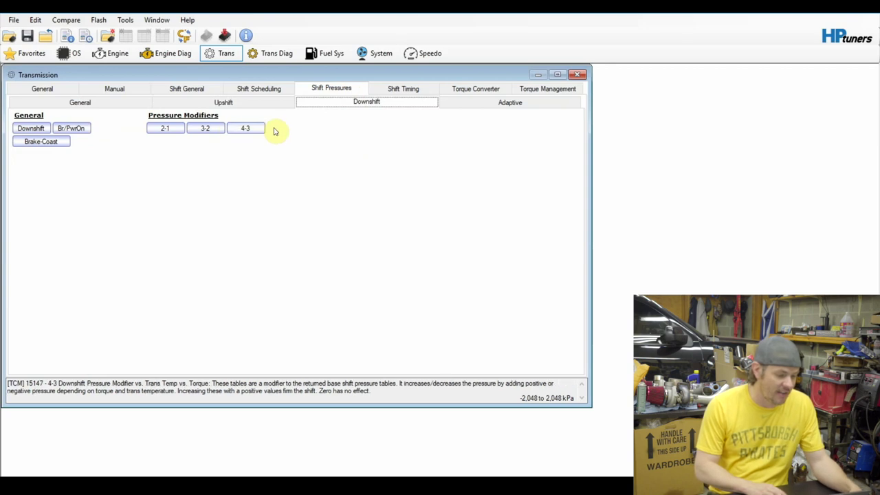
left_click(32, 127)
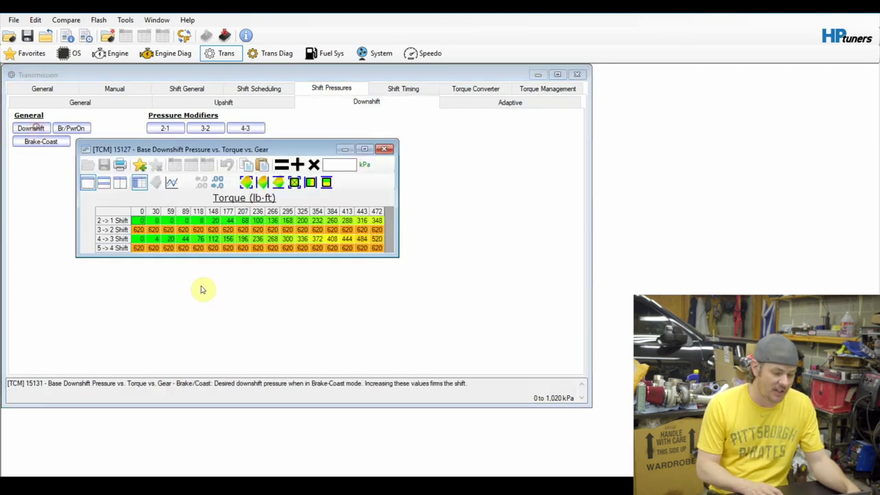
left_click(383, 149)
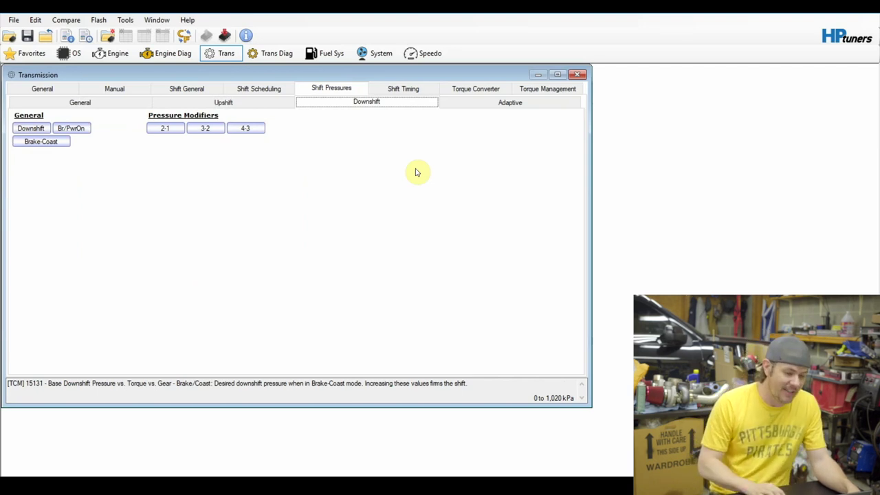
Look over the Adaptive pressure settings, then move to the Shift Timing page with Pattern X, Y, Z tables
left_click(519, 107)
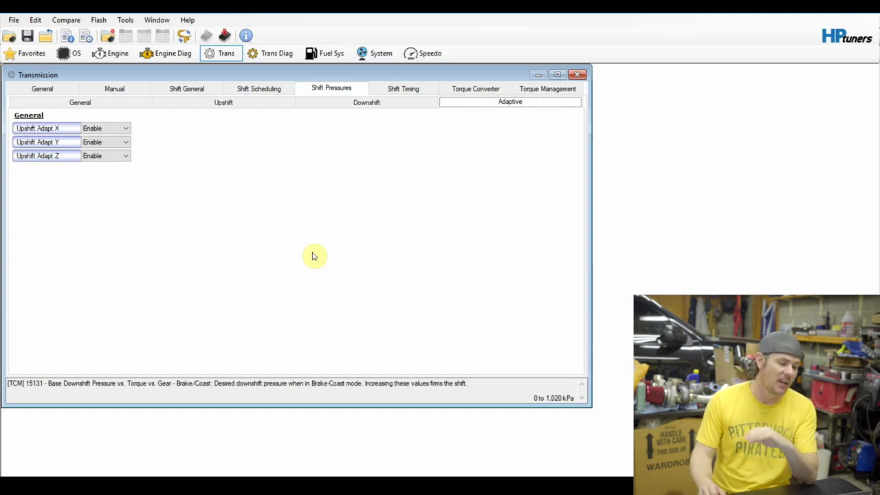
key("ctrl+Tab")
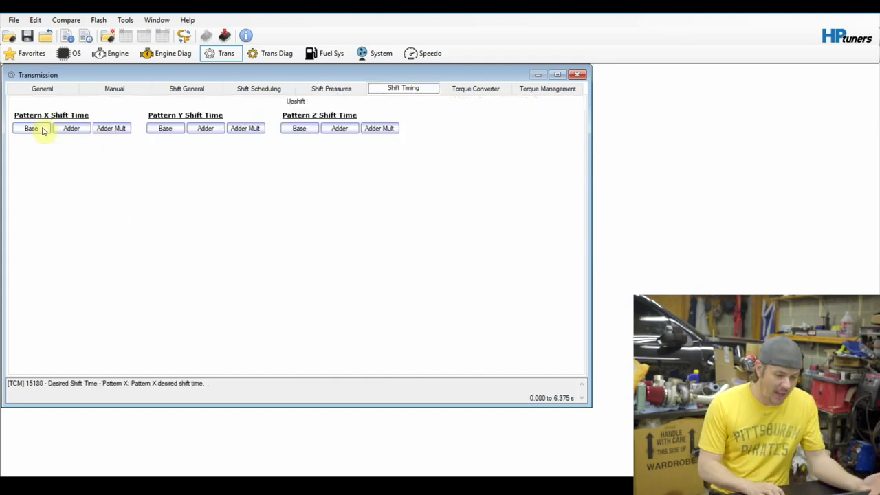
left_click(33, 128)
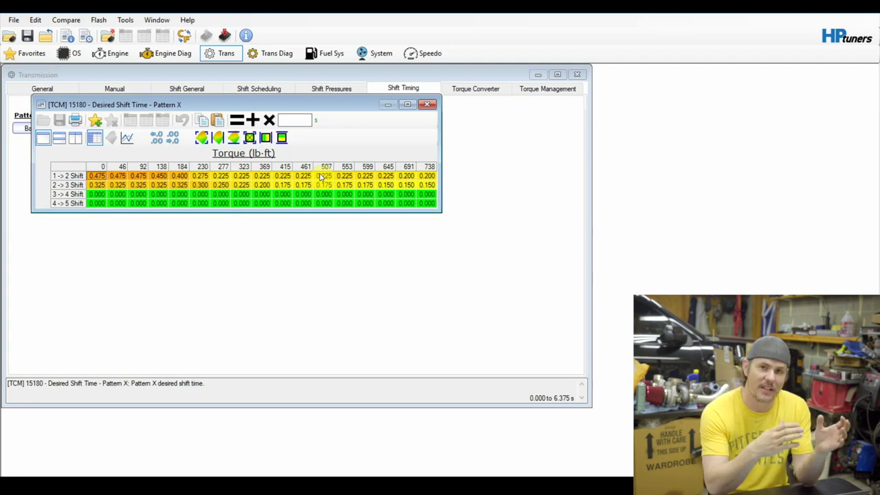
left_click(69, 194)
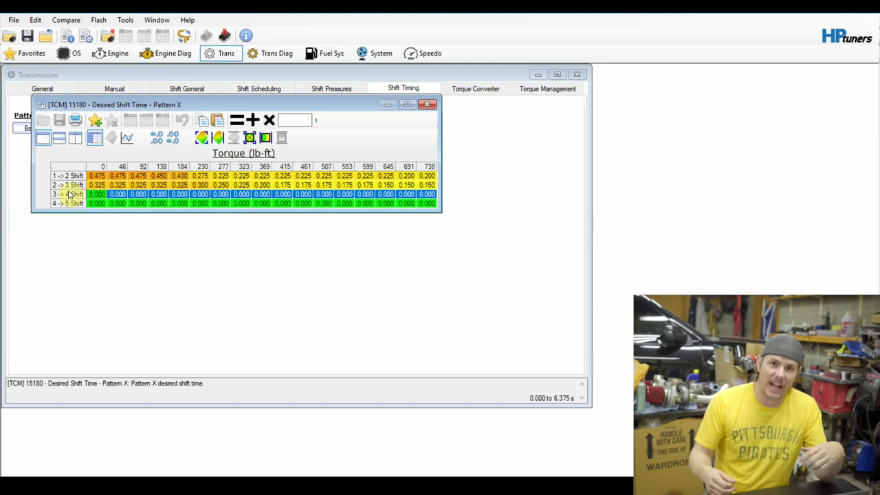
Inspect the 2nd and 3rd Apply rows of the Normal TCC apply/release speed table
left_click(427, 104)
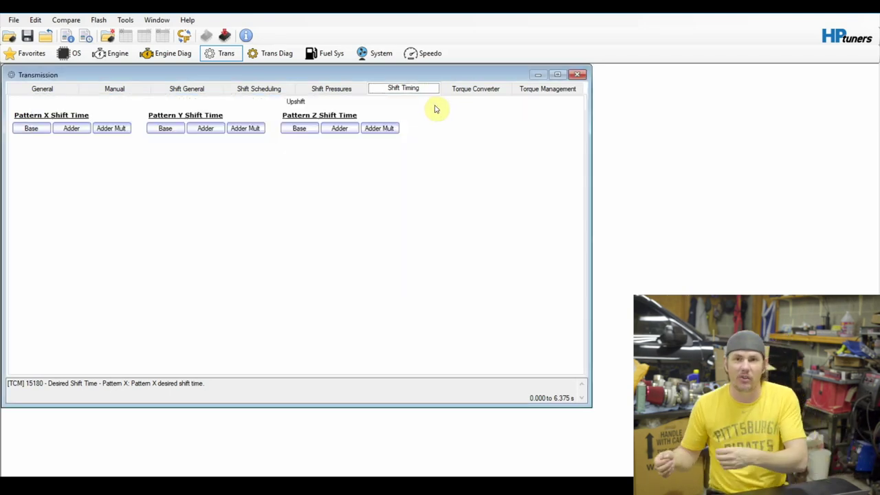
left_click(486, 90)
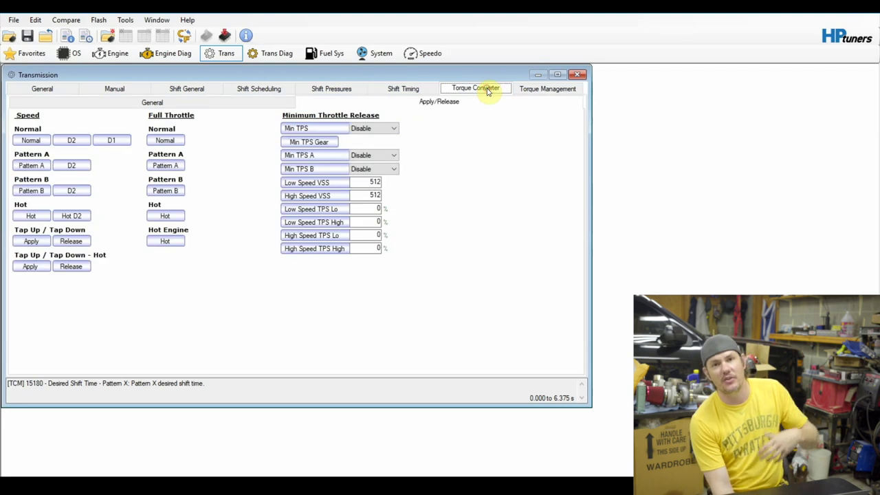
left_click(38, 141)
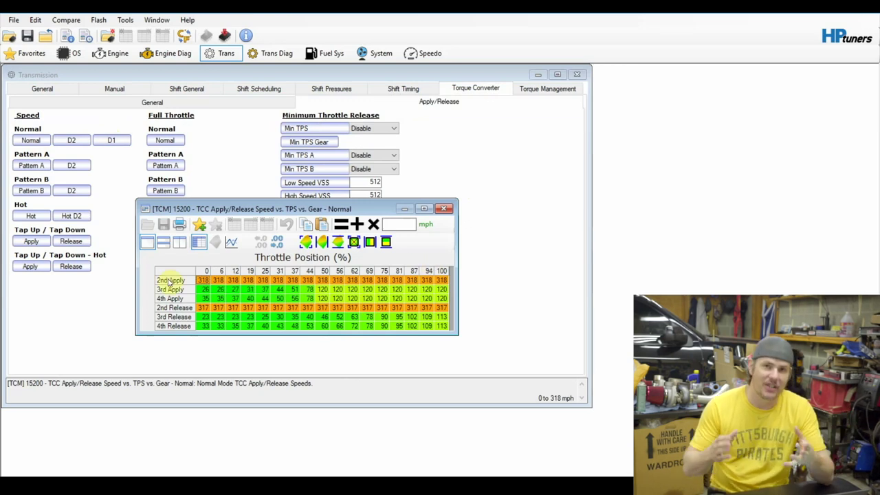
left_click(170, 281)
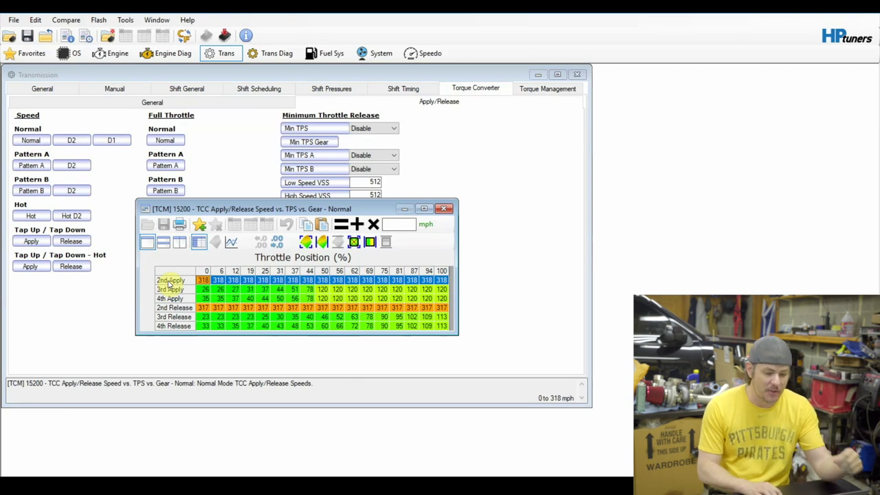
left_click(180, 290)
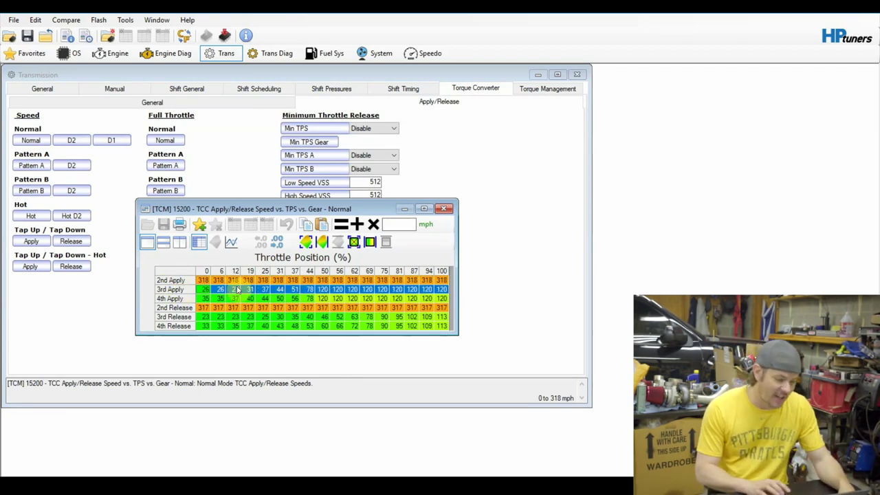
left_click(309, 290)
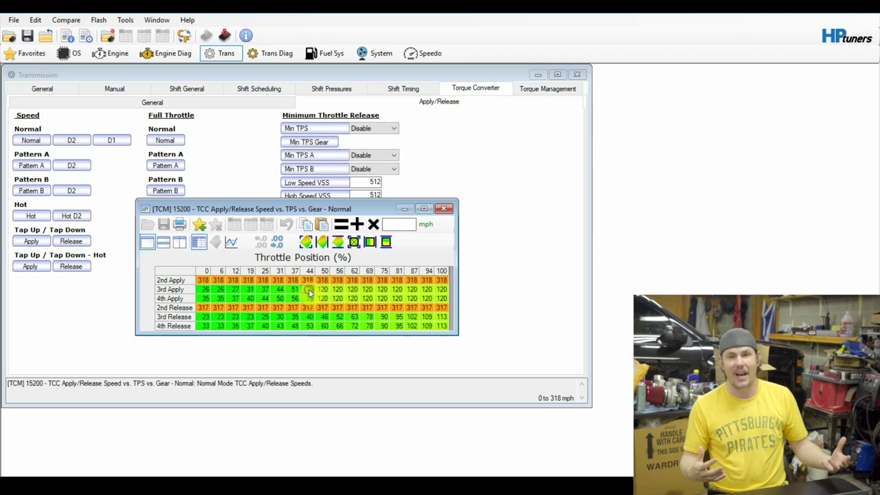
left_click_drag(309, 290, 459, 296)
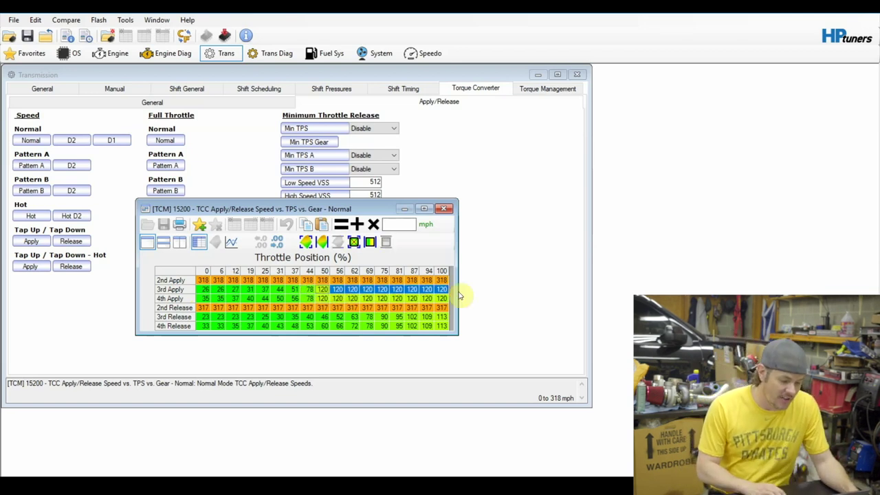
left_click(446, 207)
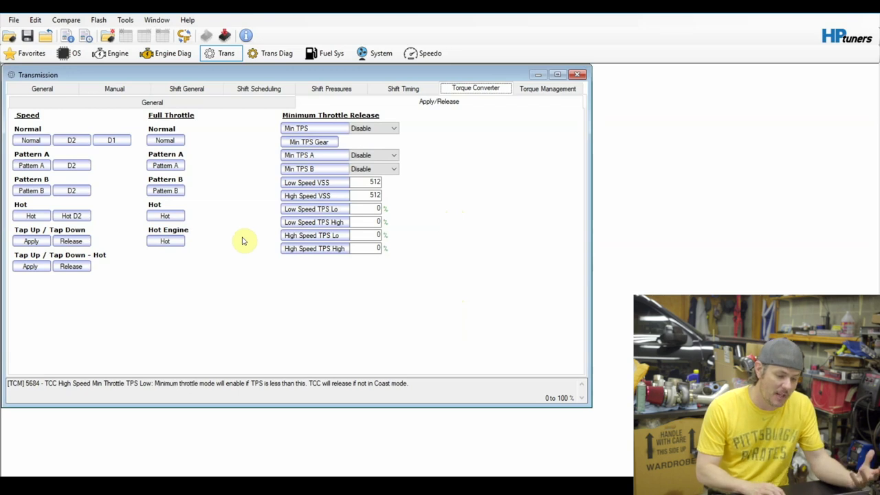
Open the Pattern X torque reduction table under Torque Management and select its 1->2 Shift cells
key("ctrl+Tab")
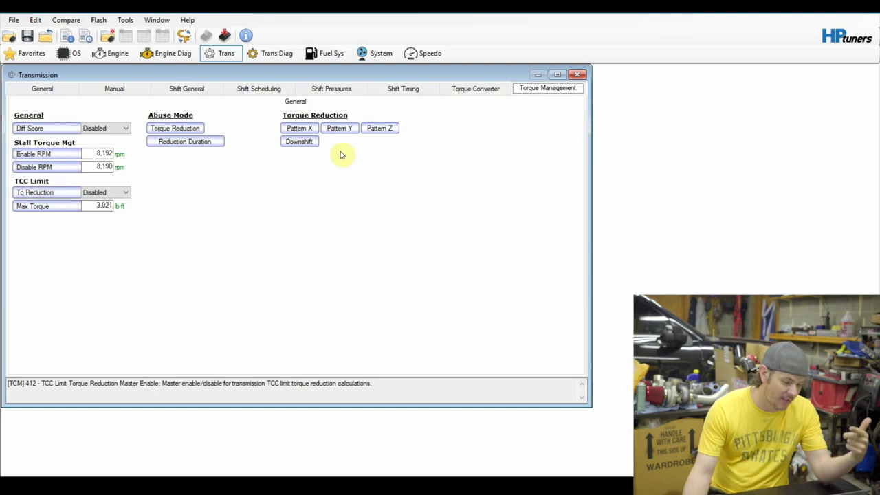
left_click(305, 129)
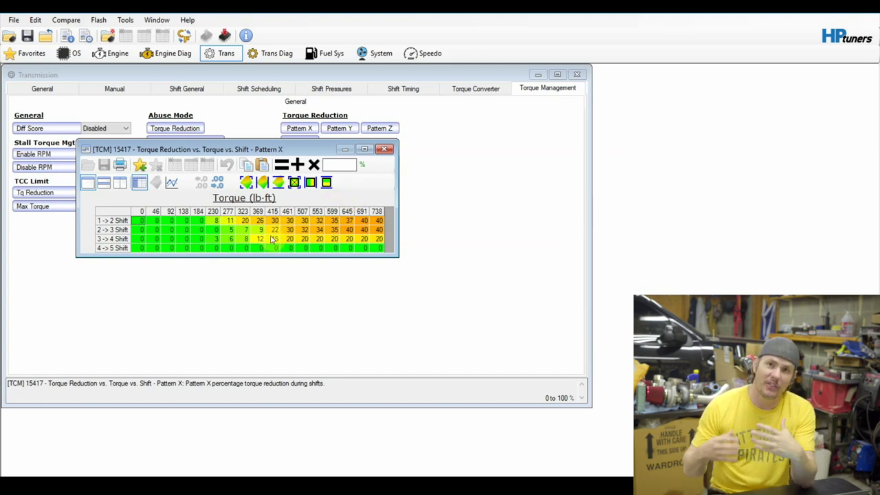
mouse_move(259, 221)
left_mouse_down()
mouse_move(268, 229)
mouse_move(246, 227)
left_mouse_up()
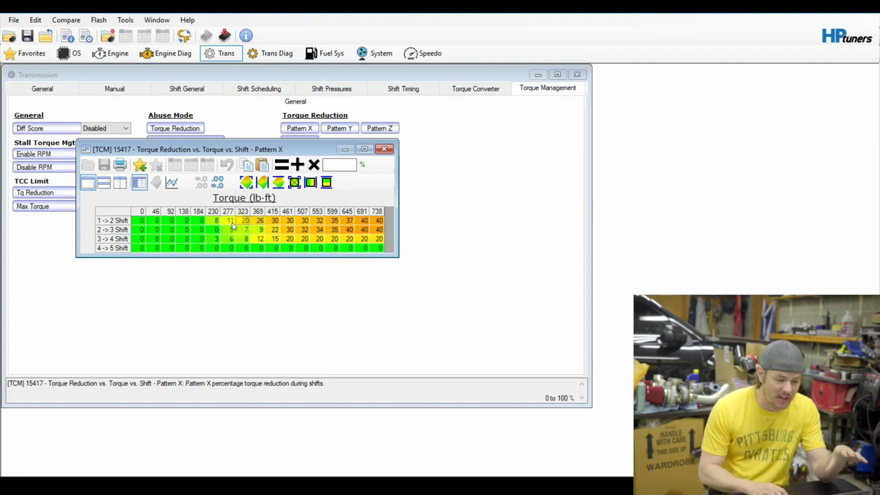
left_click(245, 223)
left_click(245, 227)
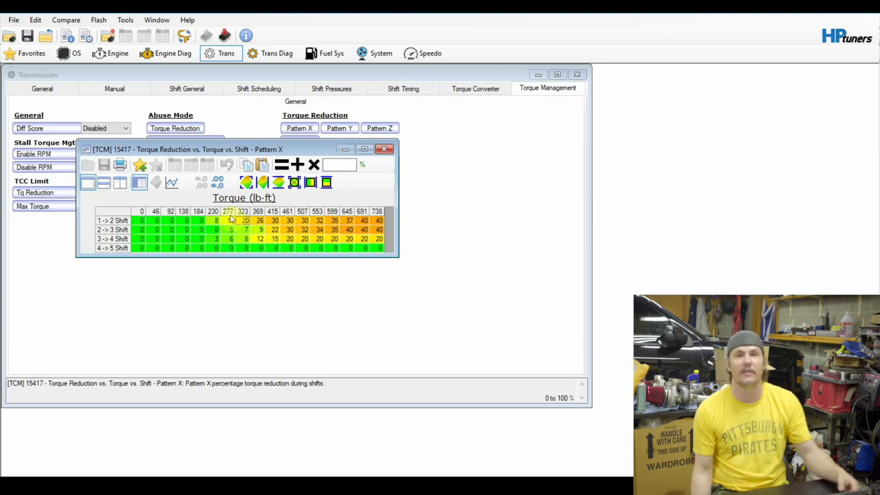
Multiply the whole Pattern X torque reduction table by 0.90, then close the table
left_click(121, 214)
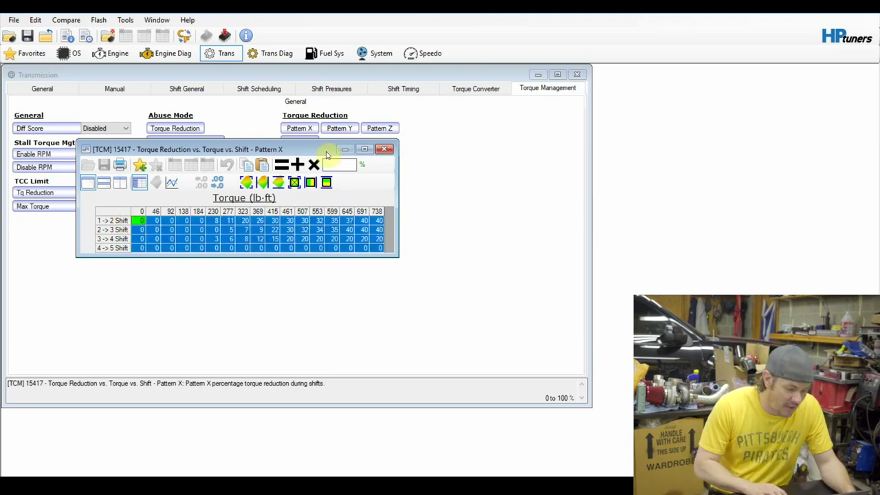
left_click(344, 165)
type("9")
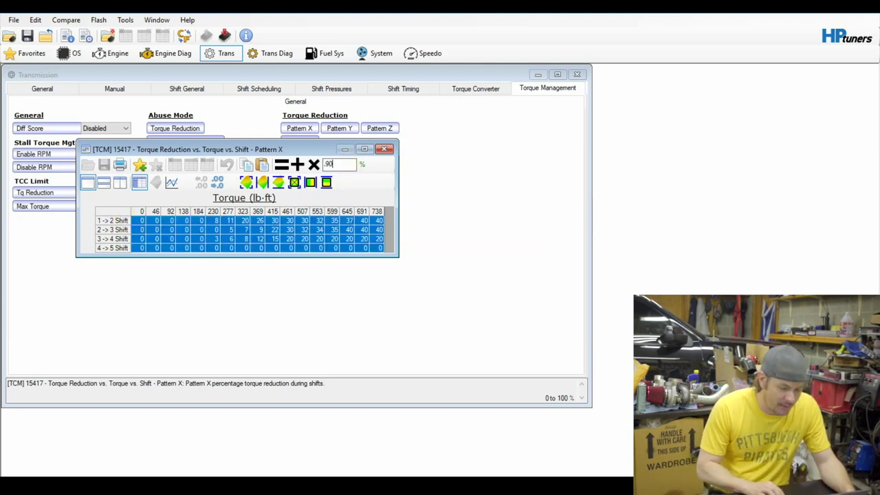
type("0")
left_click(314, 165)
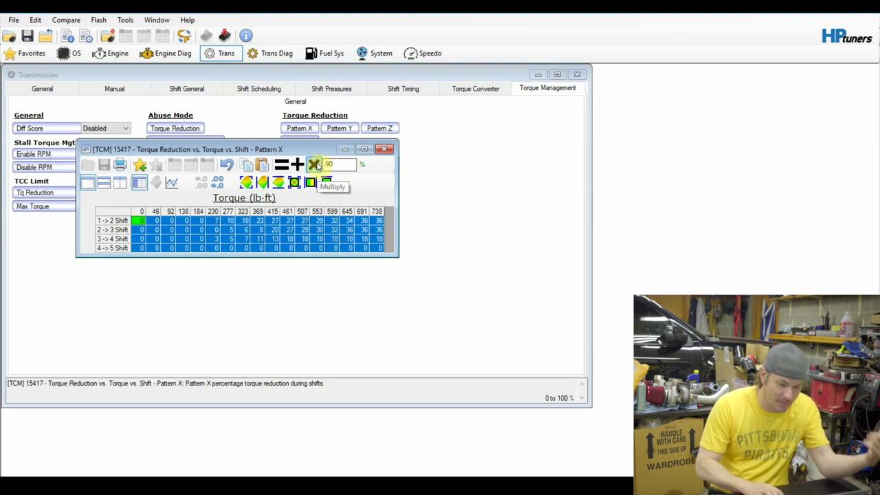
left_click(389, 149)
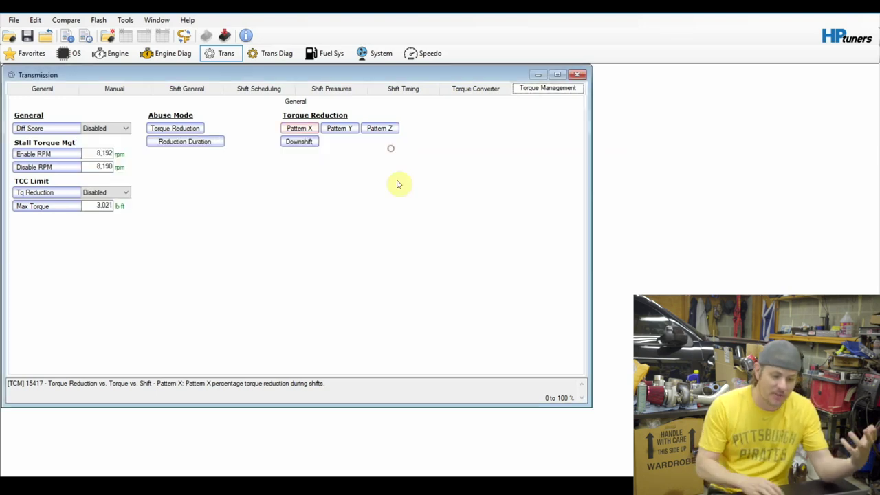
Open and close the Abuse Mode torque reduction vs. RPM table
left_click(178, 130)
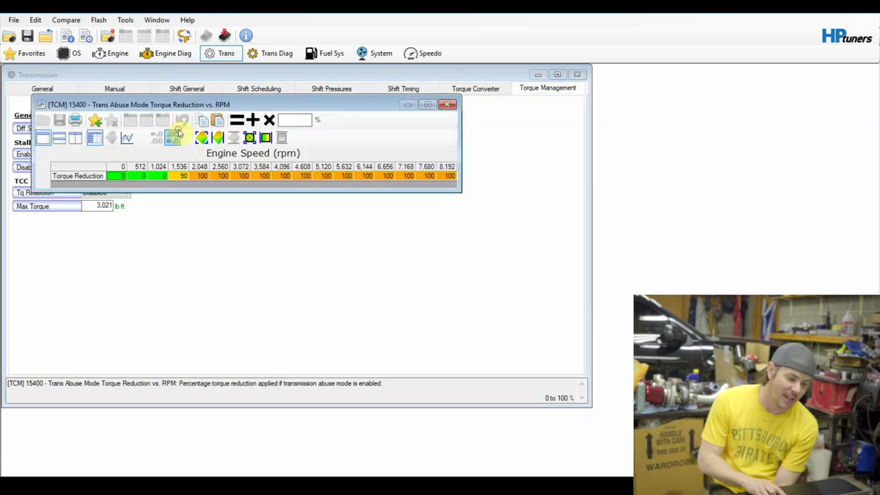
left_click(447, 105)
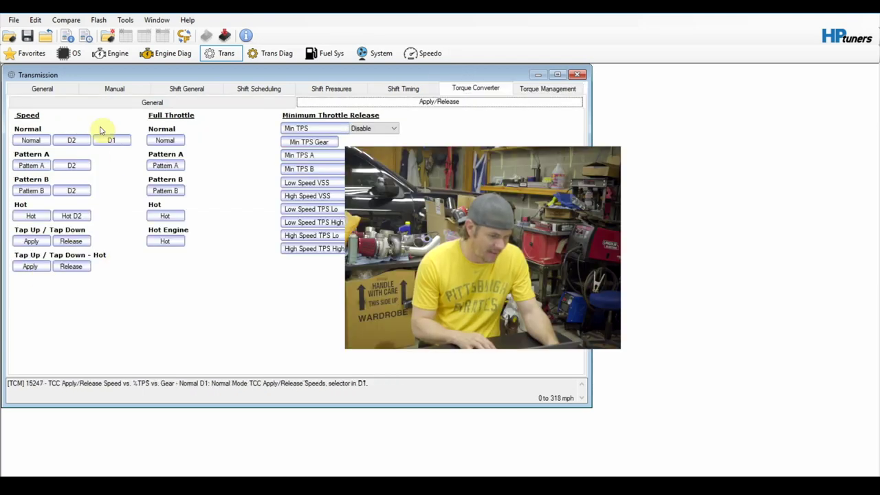
View the Manual, General and Trans Diag settings, ending on the Fuel System's fuel pump page
left_click(89, 89)
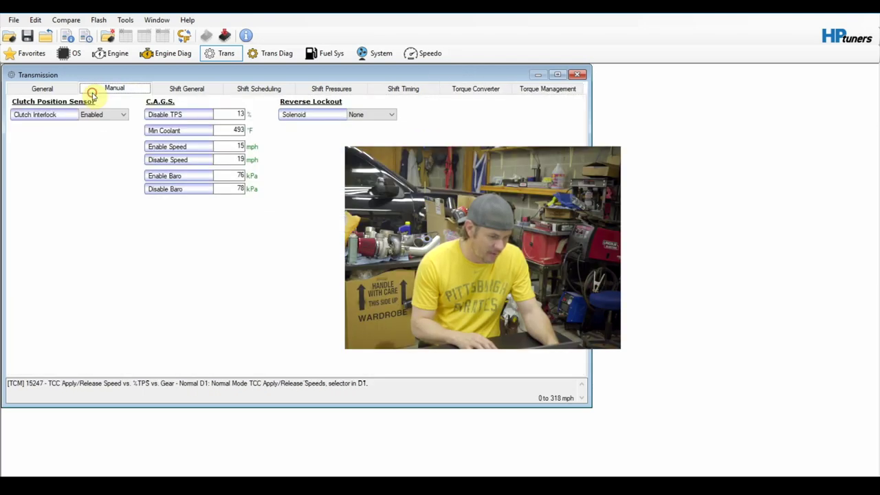
left_click(43, 89)
left_click(280, 56)
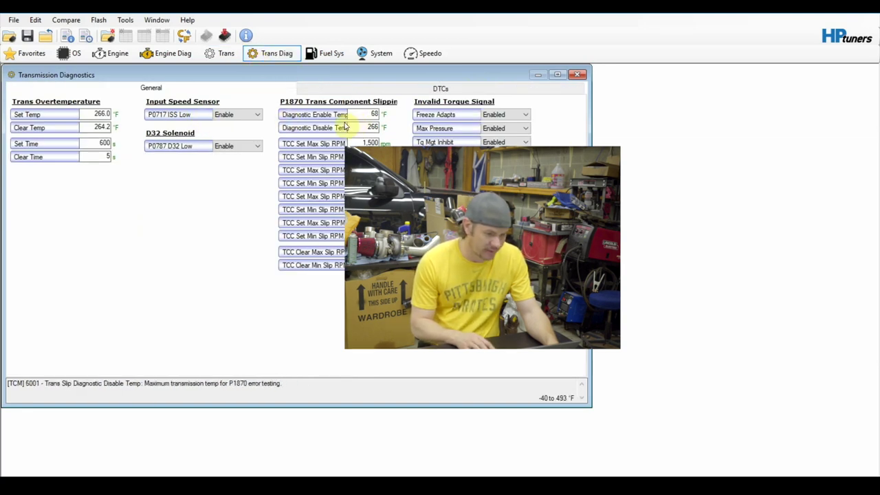
left_click(325, 53)
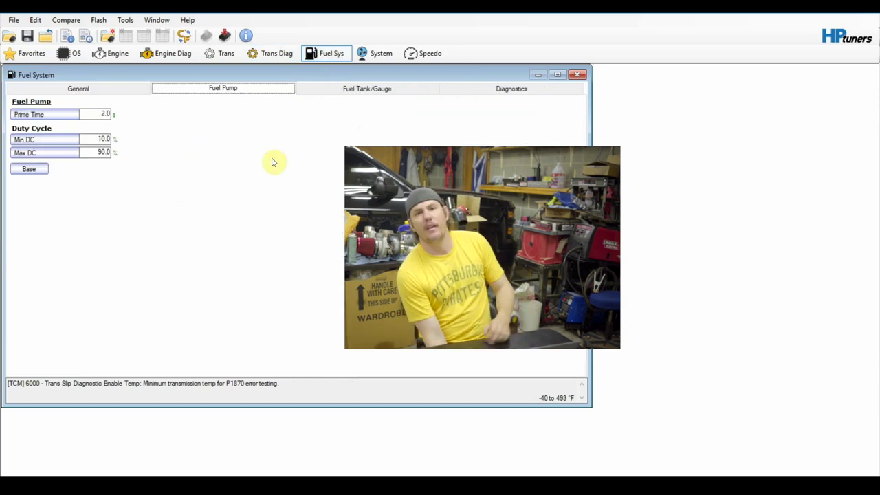